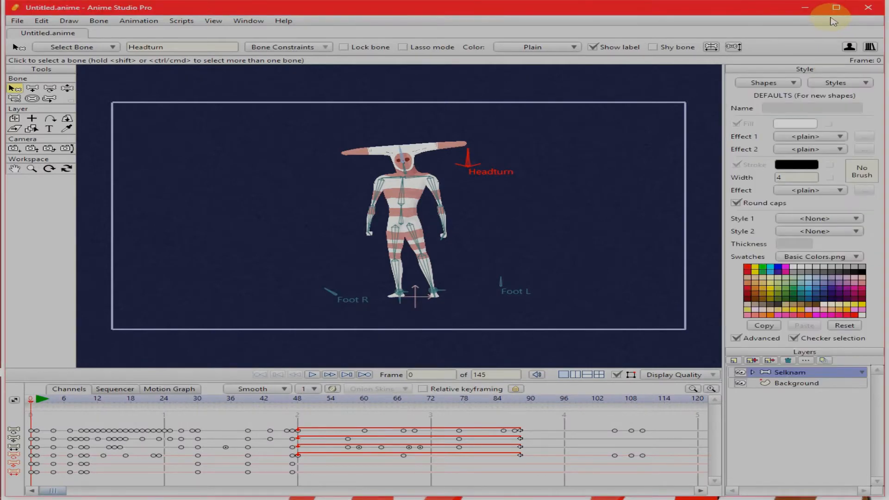
- Maximize the program window, close the open character project and create a new blank document
{"action": "left_click", "coordinate": [836, 8]}
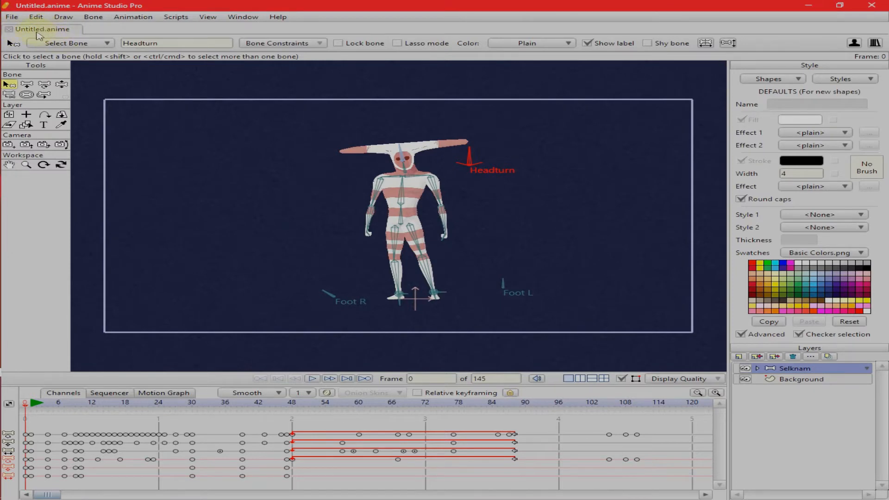
{"action": "left_click", "coordinate": [11, 29]}
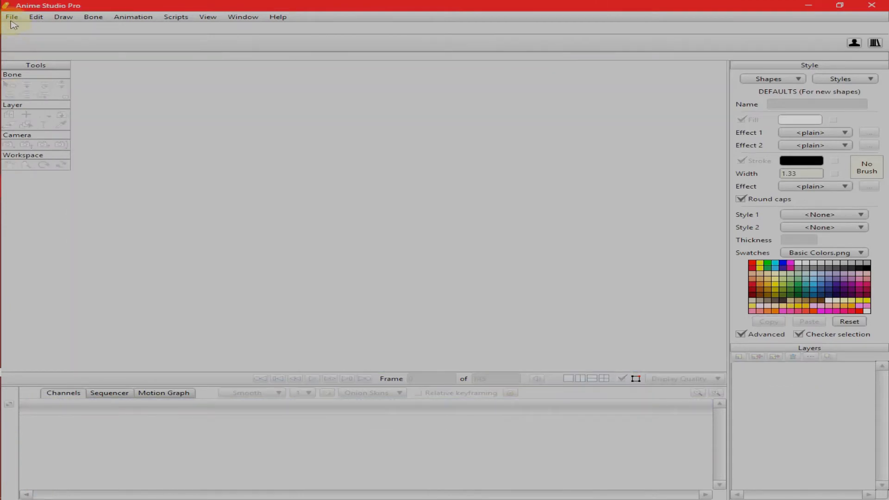
{"action": "left_click", "coordinate": [12, 17]}
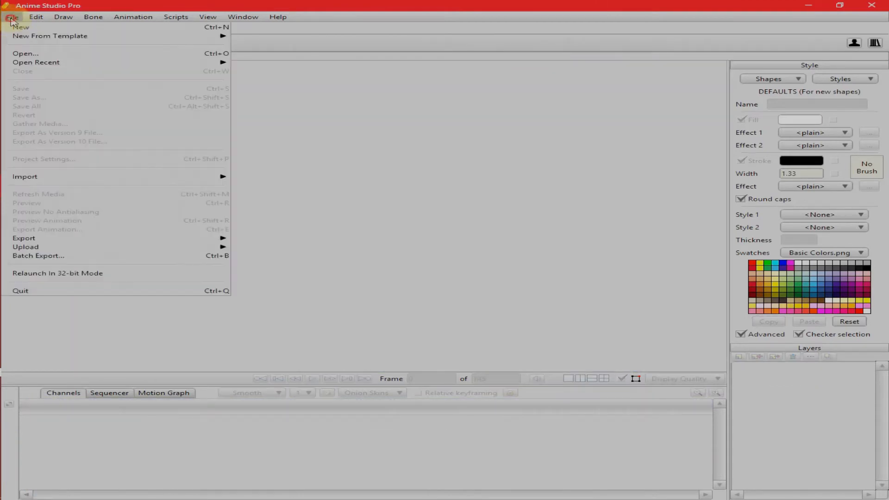
{"action": "left_click", "coordinate": [48, 29]}
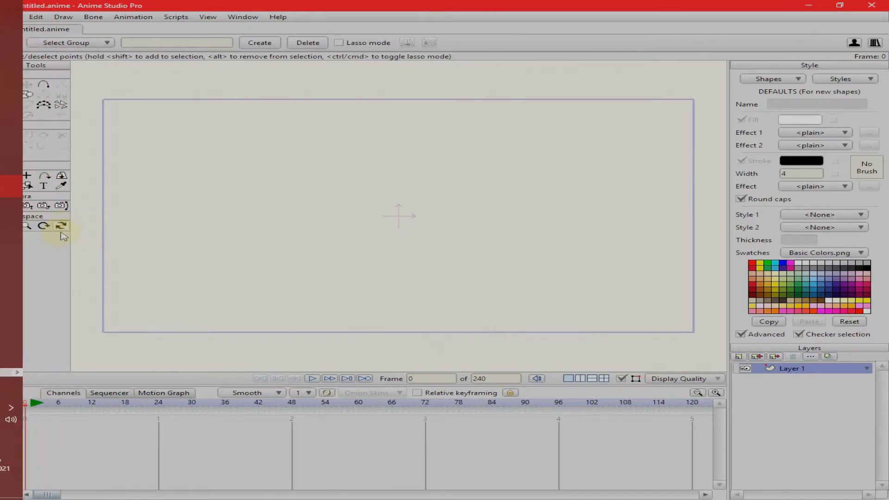
- Try panning, zooming and rotating the workspace around the empty canvas, and reset the view to its default
{"action": "left_click", "coordinate": [27, 226]}
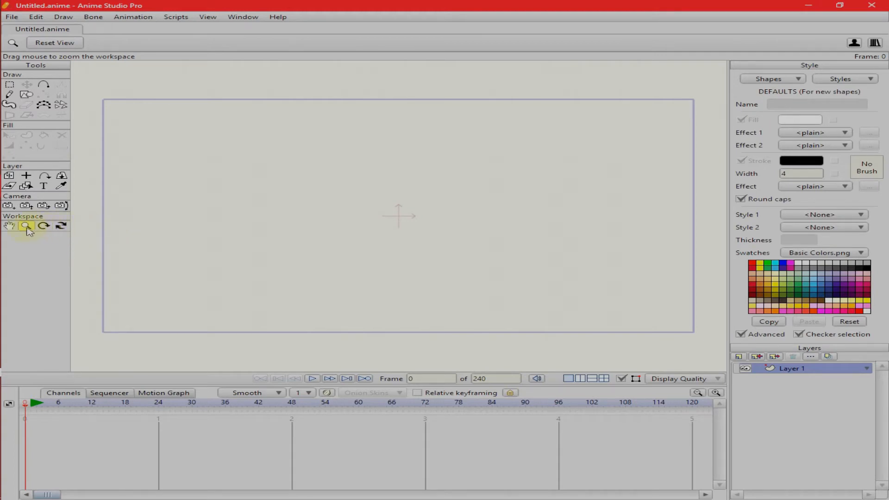
{"action": "left_click", "coordinate": [9, 226]}
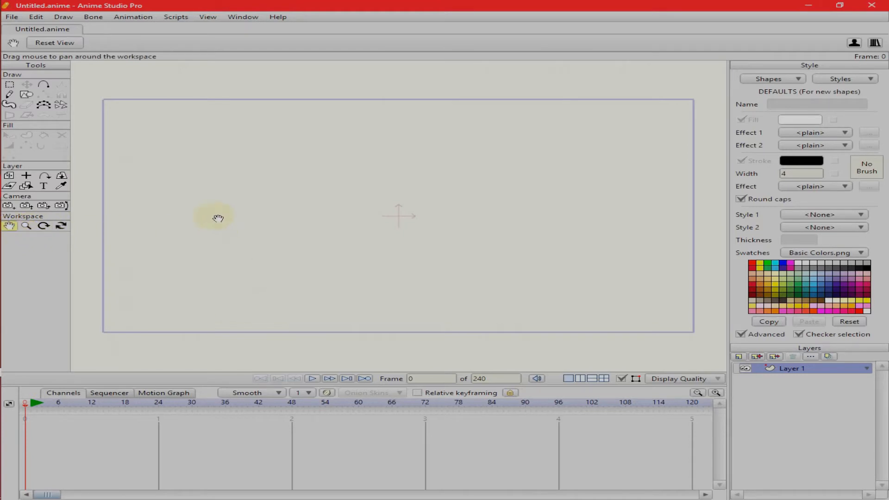
{"action": "mouse_move", "coordinate": [272, 189]}
{"action": "left_mouse_down"}
{"action": "mouse_move", "coordinate": [282, 200]}
{"action": "mouse_move", "coordinate": [291, 151]}
{"action": "mouse_move", "coordinate": [373, 195]}
{"action": "mouse_move", "coordinate": [192, 196]}
{"action": "mouse_move", "coordinate": [308, 195]}
{"action": "mouse_move", "coordinate": [242, 174]}
{"action": "mouse_move", "coordinate": [300, 191]}
{"action": "mouse_move", "coordinate": [240, 185]}
{"action": "mouse_move", "coordinate": [401, 198]}
{"action": "mouse_move", "coordinate": [276, 182]}
{"action": "left_mouse_up"}
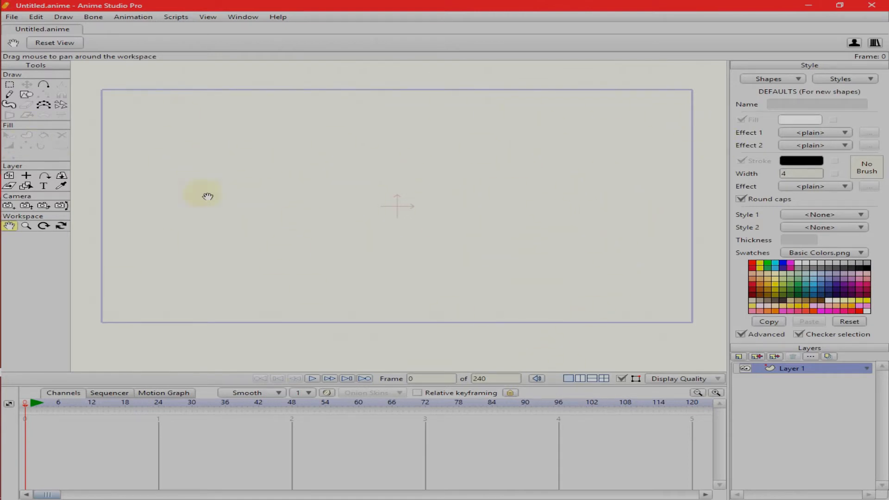
{"action": "left_click", "coordinate": [29, 230]}
{"action": "left_click_drag", "start_coordinate": [308, 284], "coordinate": [322, 231]}
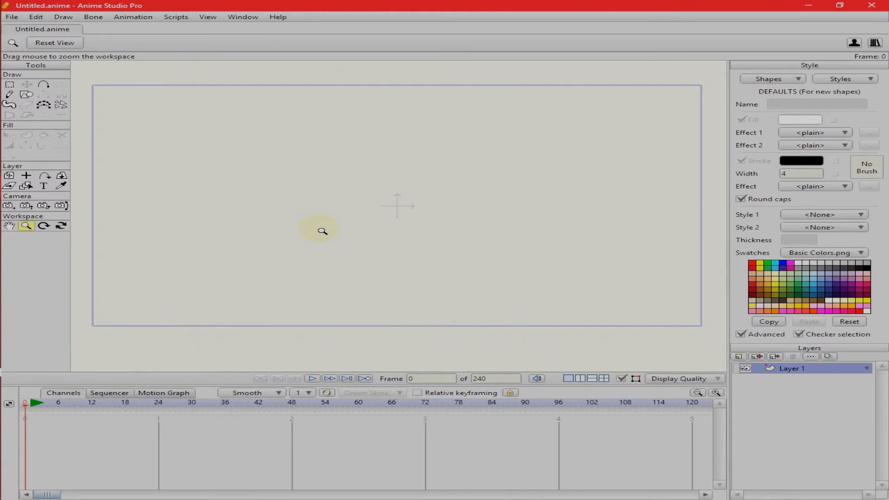
{"action": "left_click_drag", "start_coordinate": [322, 230], "coordinate": [324, 259]}
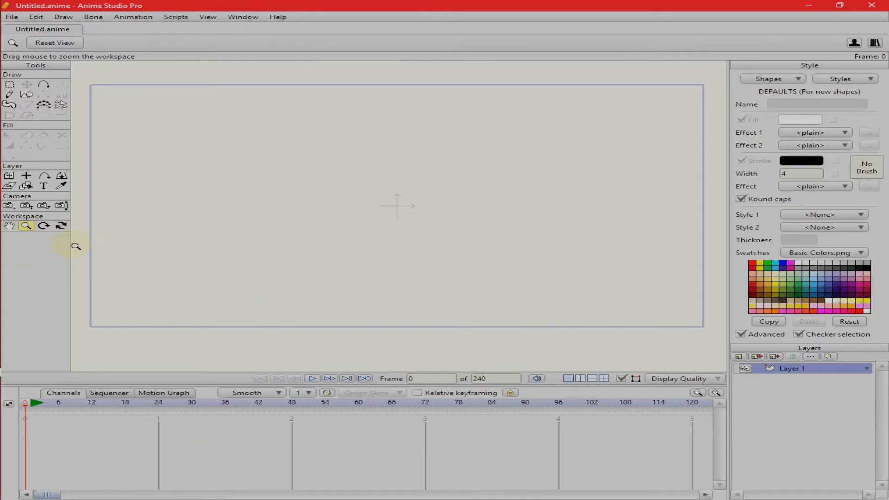
{"action": "left_click", "coordinate": [45, 226]}
{"action": "left_click_drag", "start_coordinate": [413, 155], "coordinate": [281, 264]}
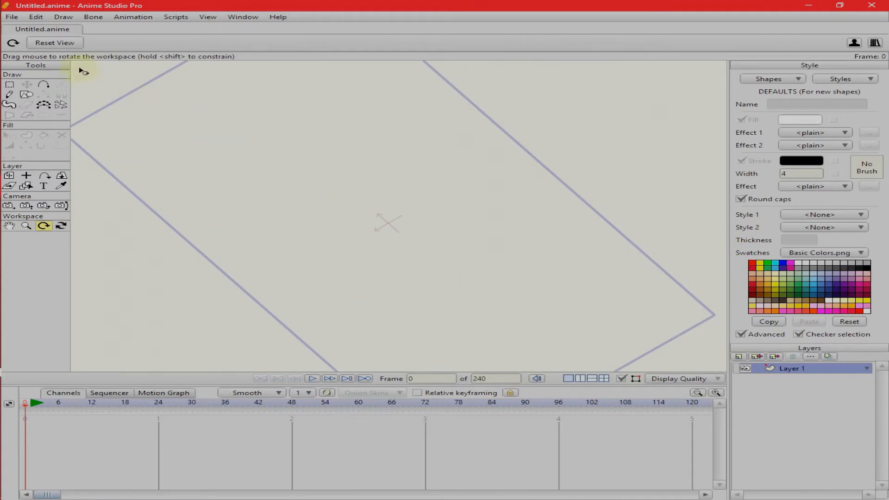
{"action": "left_click", "coordinate": [55, 43]}
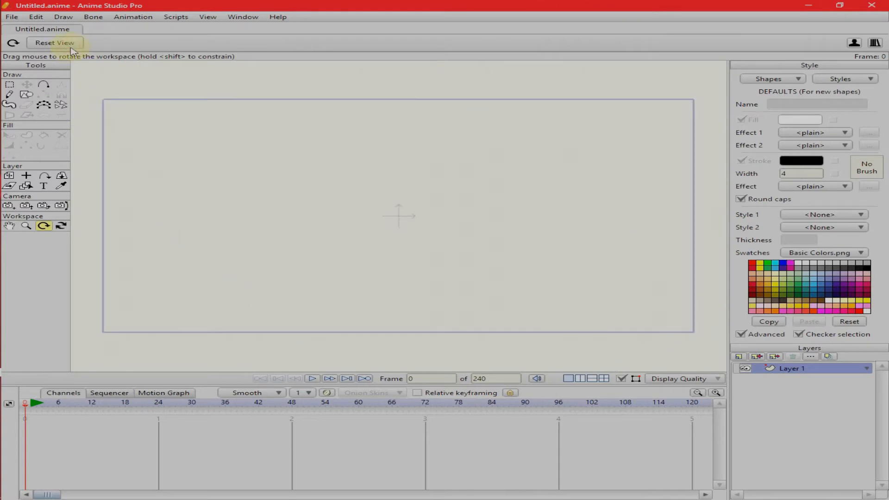
{"action": "left_click", "coordinate": [61, 225]}
{"action": "left_click", "coordinate": [62, 47]}
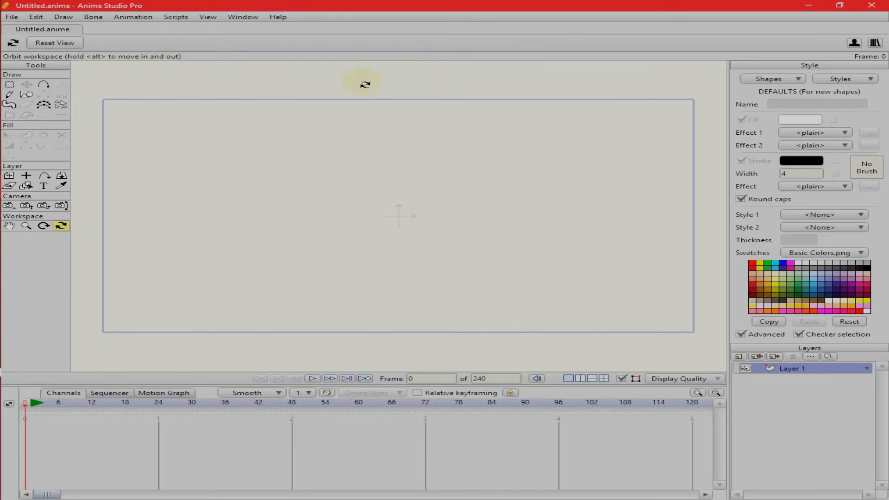
{"action": "left_click", "coordinate": [17, 232]}
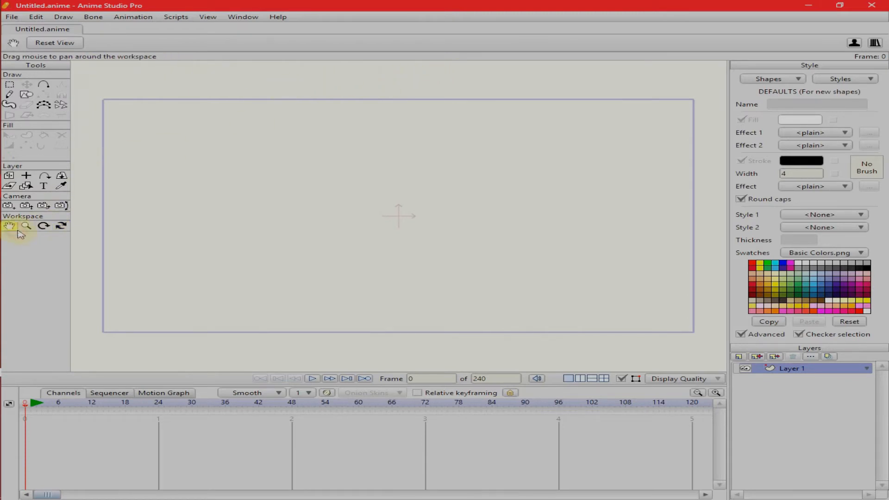
- Start the Character Wizard with the Boy Spiky preset and reduce the character's leg muscles, foot length and hip width
{"action": "left_click", "coordinate": [853, 44]}
{"action": "left_click_drag", "start_coordinate": [537, 88], "coordinate": [523, 62]}
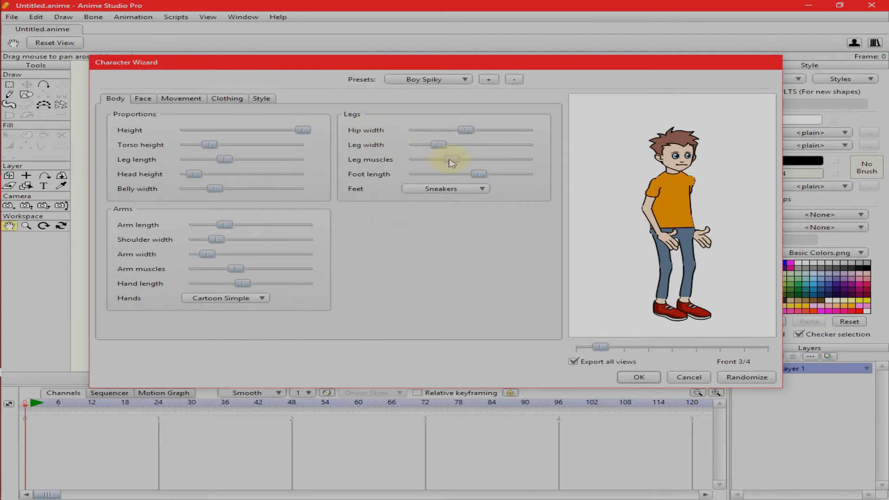
{"action": "left_click_drag", "start_coordinate": [460, 161], "coordinate": [461, 161]}
{"action": "left_click_drag", "start_coordinate": [449, 161], "coordinate": [441, 161]}
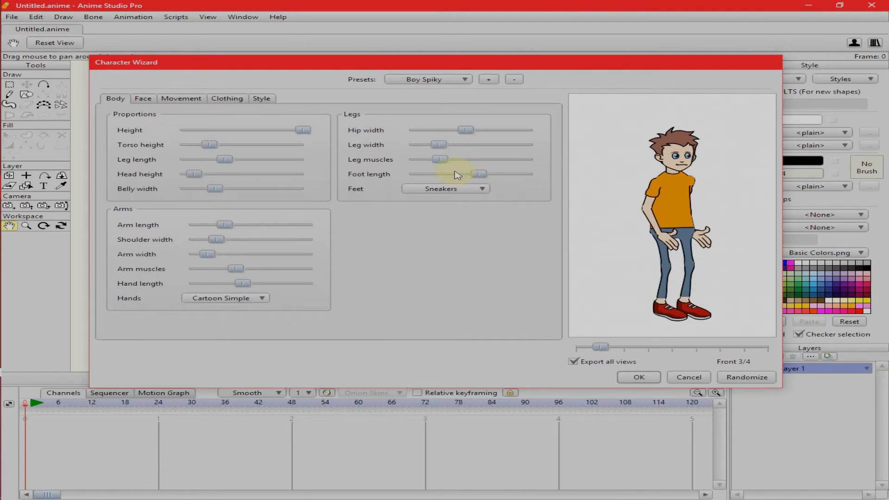
{"action": "left_click_drag", "start_coordinate": [477, 174], "coordinate": [453, 175]}
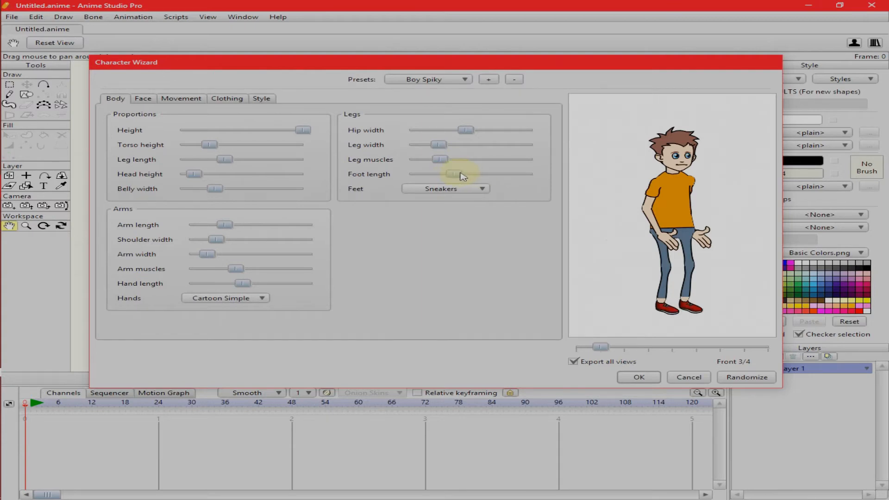
{"action": "left_click_drag", "start_coordinate": [461, 176], "coordinate": [458, 175]}
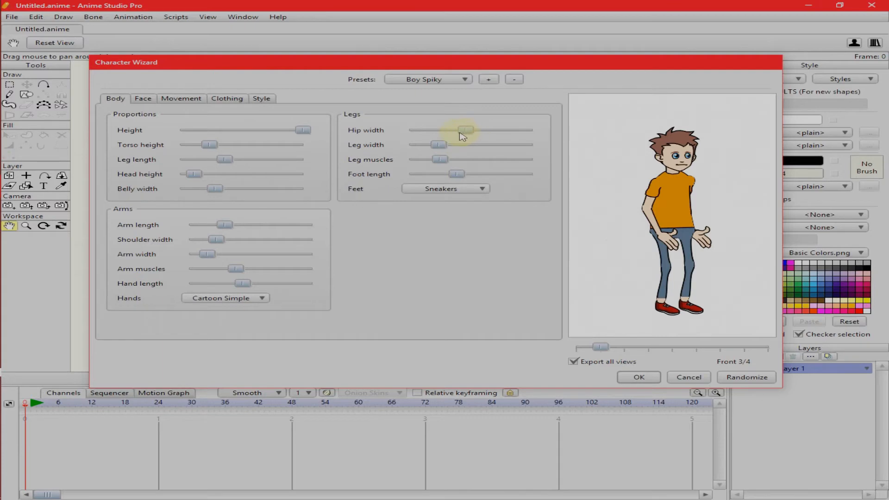
{"action": "left_click_drag", "start_coordinate": [458, 134], "coordinate": [456, 133]}
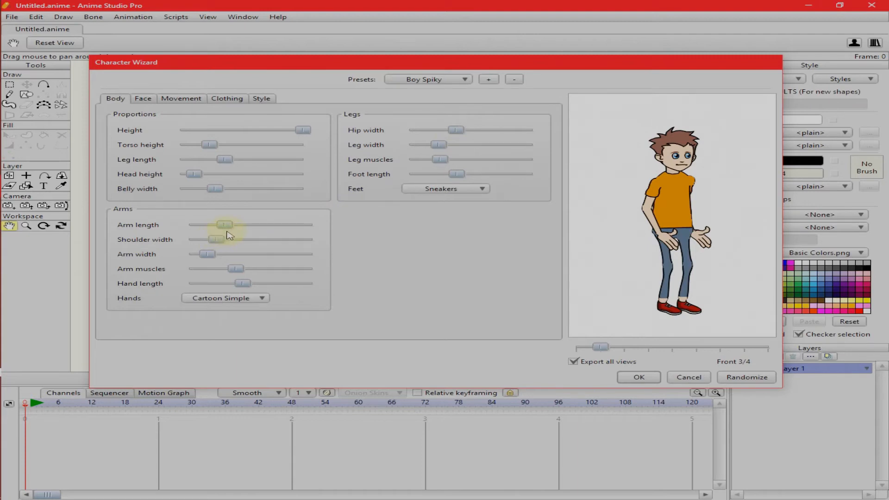
- Increase the character's shoulder width, arm width and arm muscles, and try adjusting the height and torso height
{"action": "left_click_drag", "start_coordinate": [220, 241], "coordinate": [239, 244]}
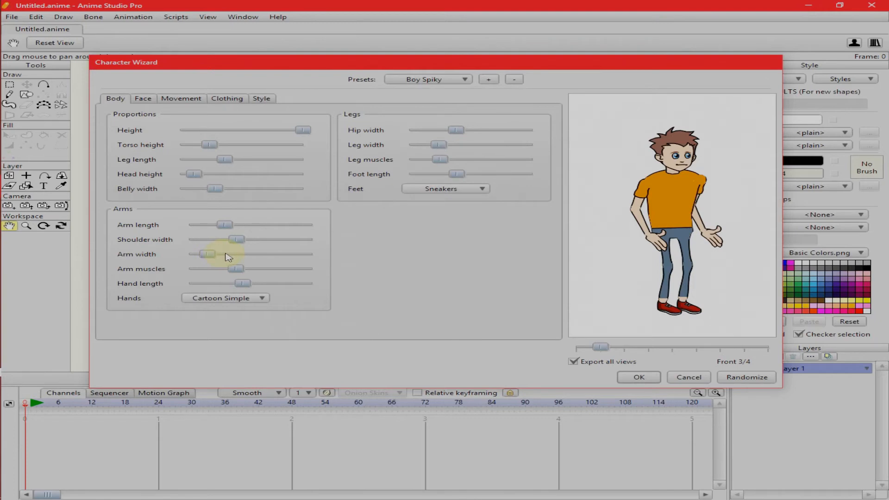
{"action": "left_click", "coordinate": [229, 254]}
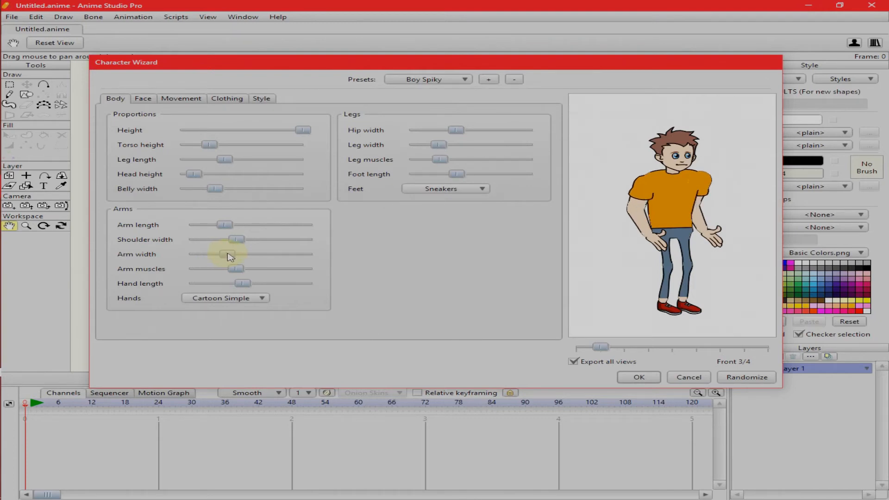
{"action": "left_click_drag", "start_coordinate": [233, 268], "coordinate": [239, 267]}
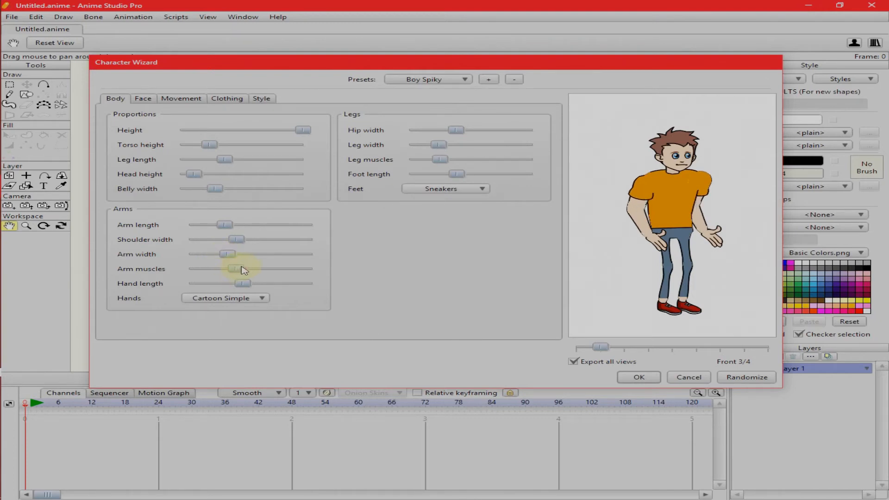
{"action": "left_click_drag", "start_coordinate": [244, 268], "coordinate": [246, 270]}
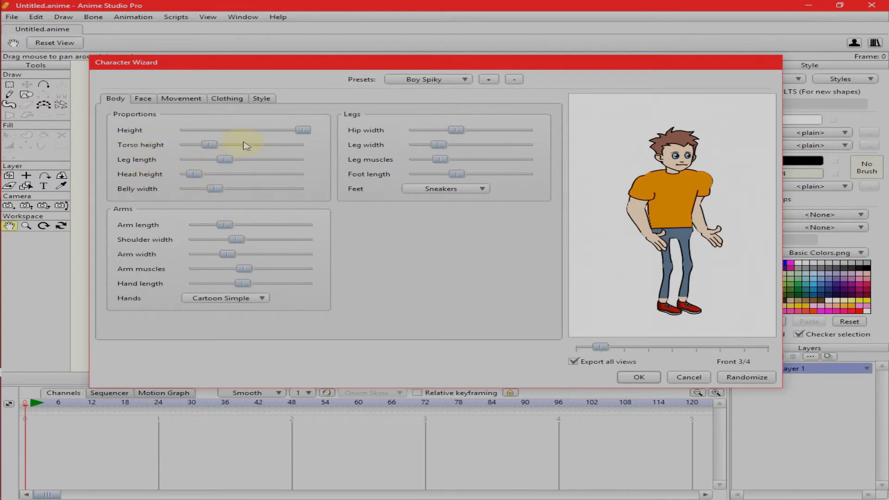
{"action": "left_click_drag", "start_coordinate": [303, 130], "coordinate": [294, 133]}
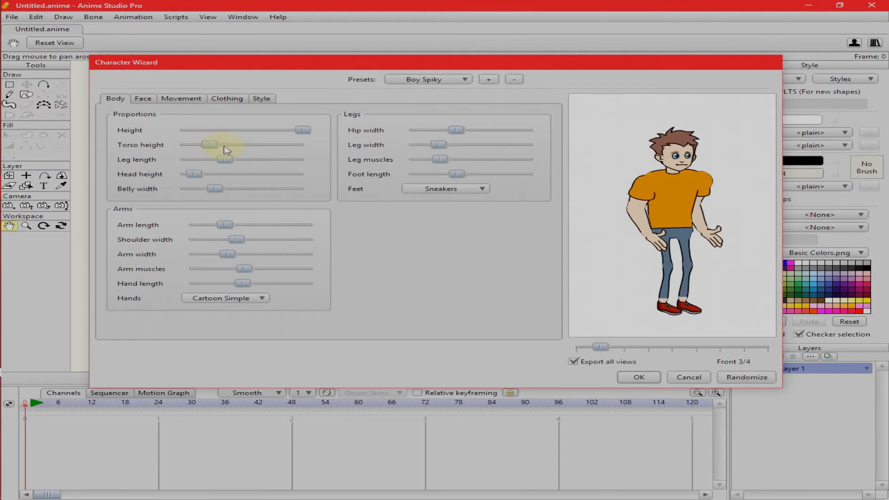
{"action": "left_click_drag", "start_coordinate": [230, 152], "coordinate": [211, 147]}
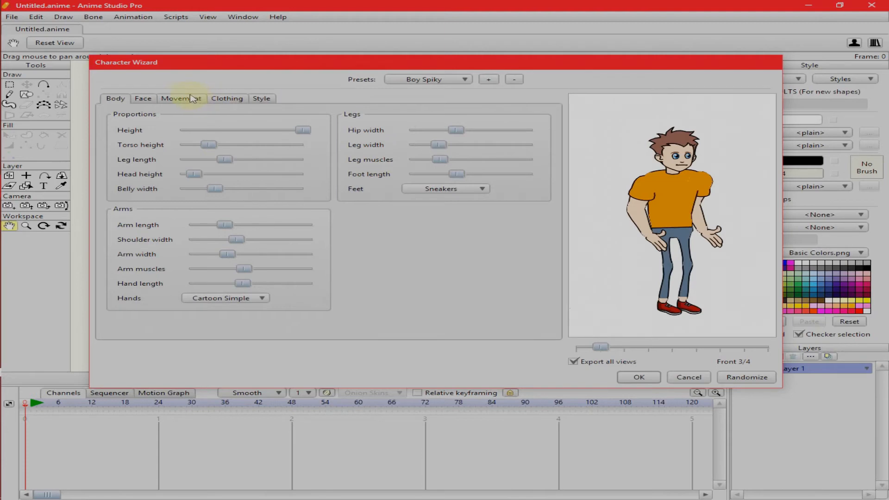
- Change the character's head to Anime Boy Bald and adjust the neck width
{"action": "left_click", "coordinate": [147, 101]}
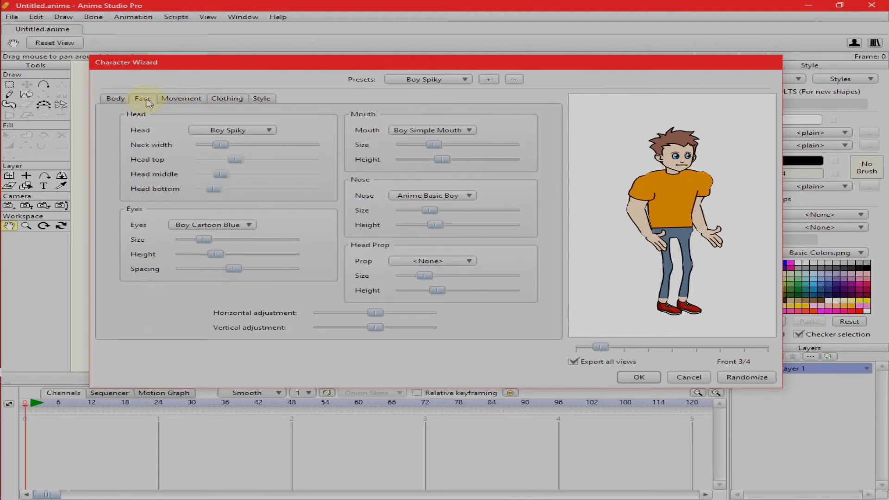
{"action": "left_click", "coordinate": [258, 131]}
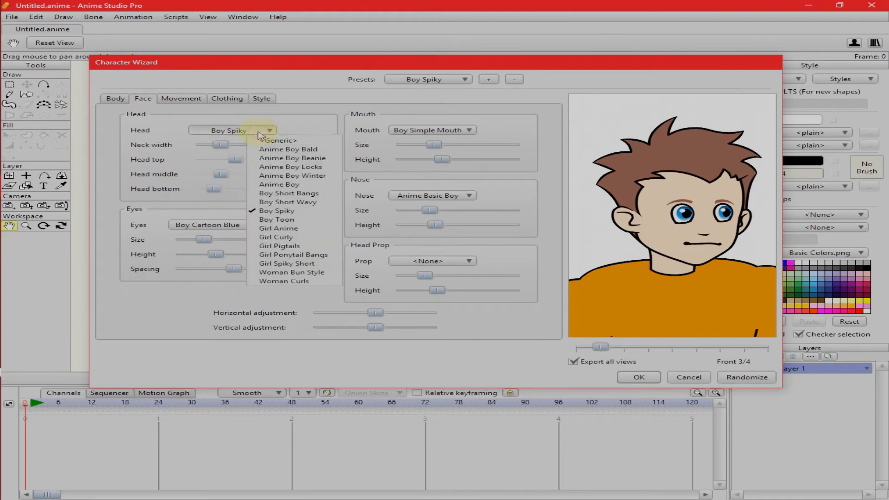
{"action": "left_click", "coordinate": [315, 150]}
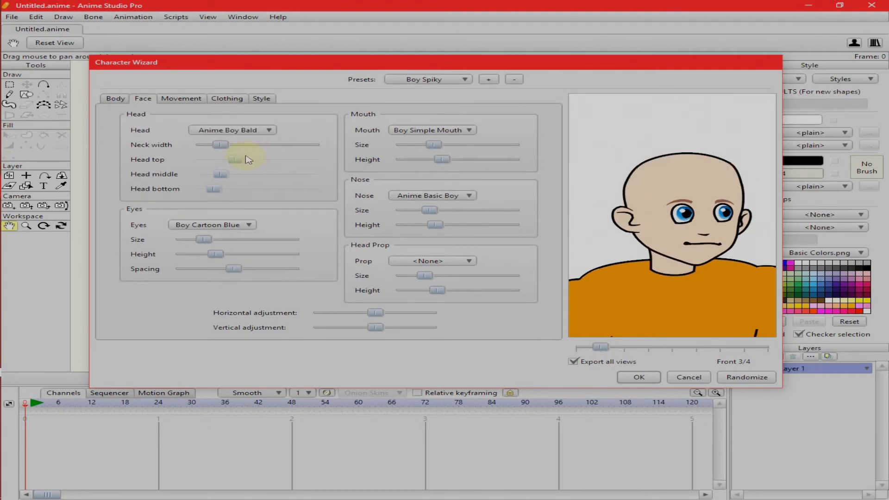
{"action": "left_click_drag", "start_coordinate": [222, 145], "coordinate": [231, 149]}
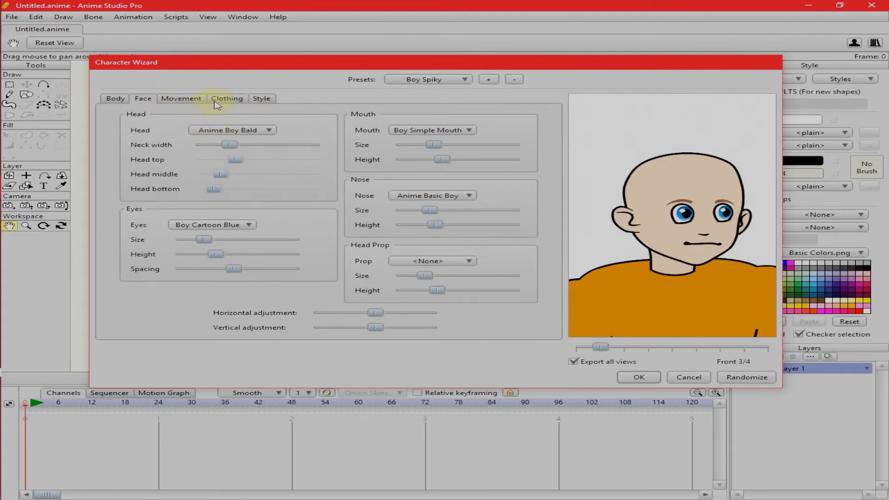
- Set the color of the character's long pants to black (000000)
{"action": "left_click", "coordinate": [231, 102]}
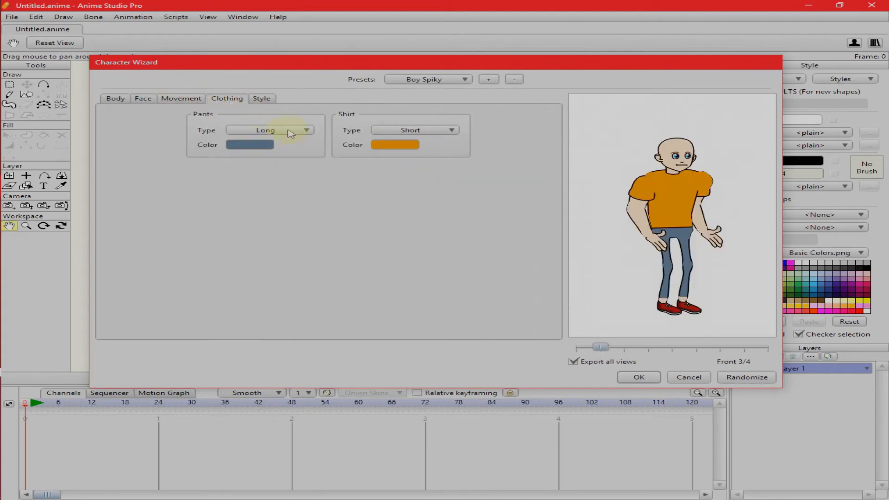
{"action": "left_click", "coordinate": [260, 145]}
{"action": "left_click_drag", "start_coordinate": [581, 207], "coordinate": [730, 258]}
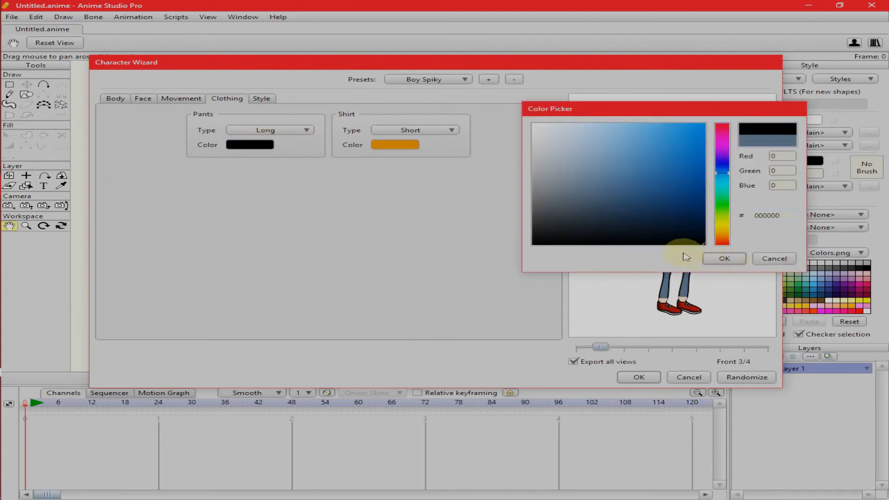
{"action": "left_click", "coordinate": [731, 257]}
- Set the color of the character's short-sleeved shirt to dark blue (052033)
{"action": "left_click", "coordinate": [393, 144]}
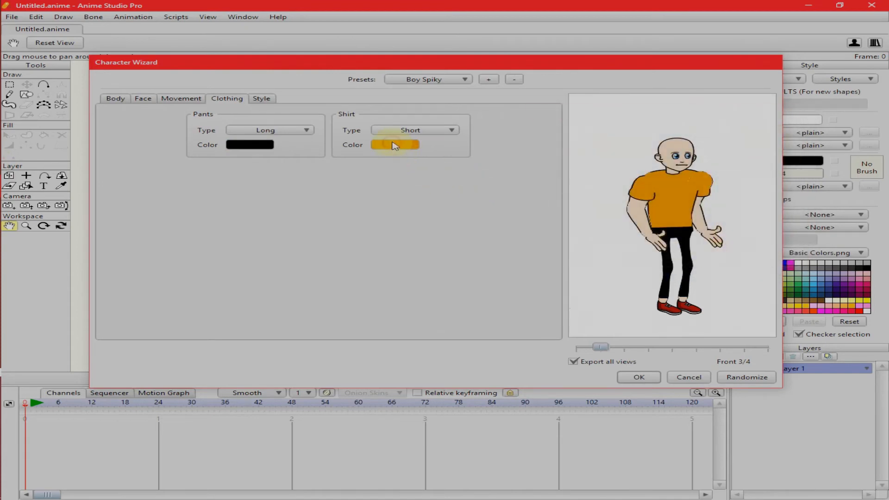
{"action": "left_click_drag", "start_coordinate": [720, 176], "coordinate": [721, 175]}
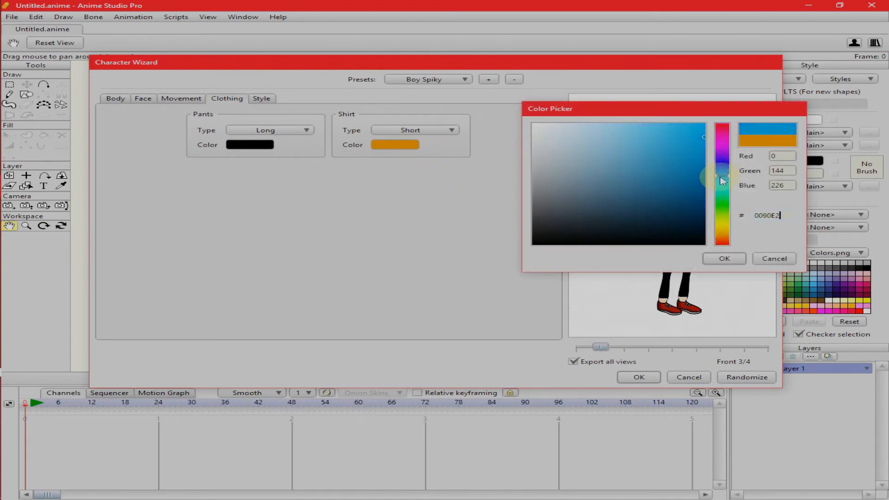
{"action": "left_click_drag", "start_coordinate": [693, 201], "coordinate": [688, 221]}
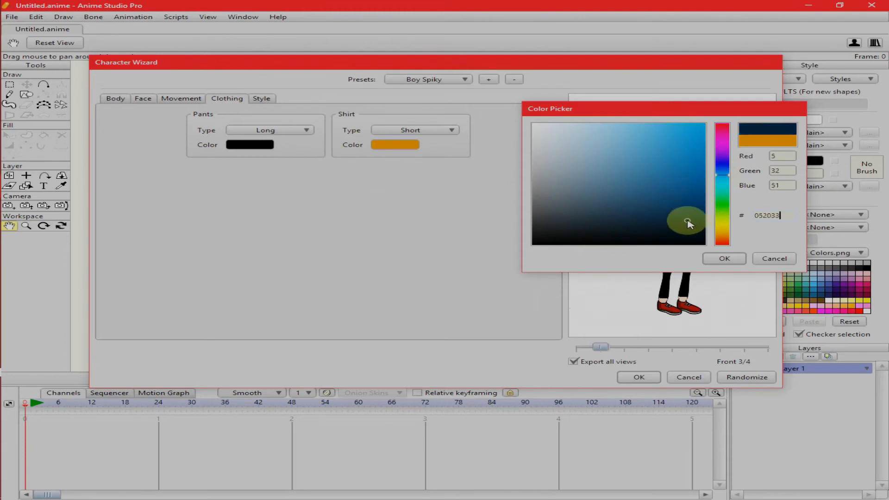
{"action": "left_click", "coordinate": [725, 256]}
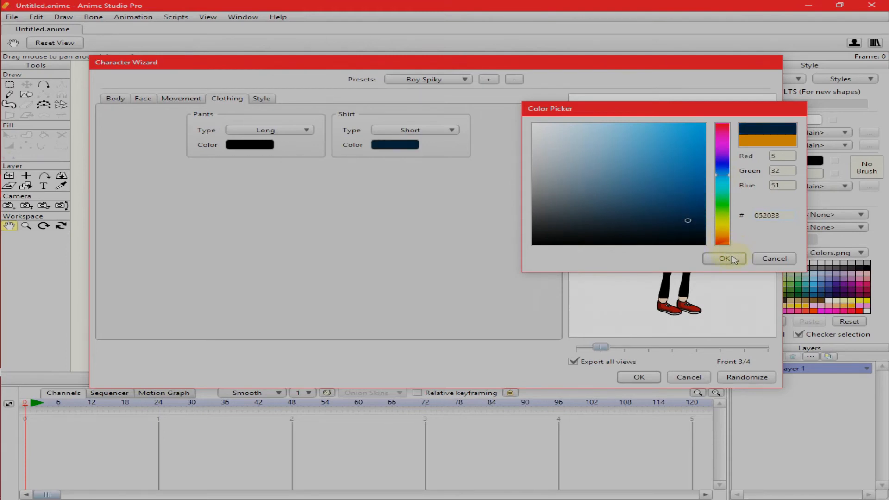
{"action": "left_click", "coordinate": [732, 258]}
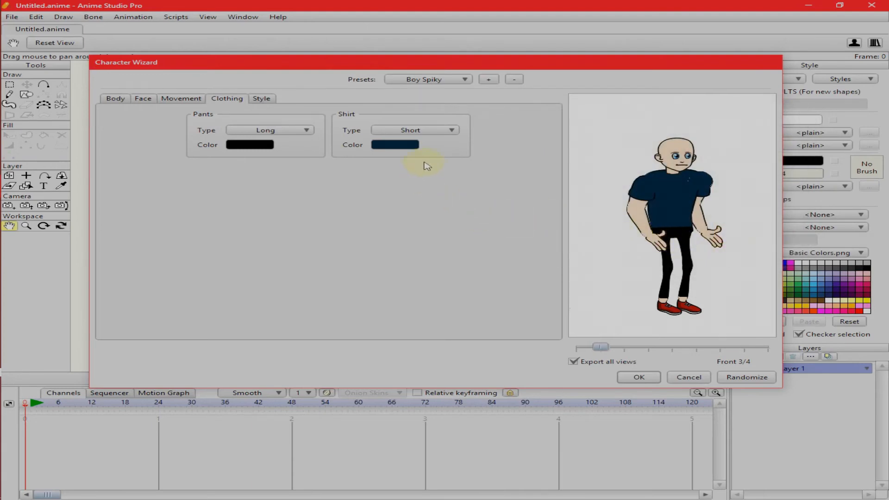
- Set the character's hair color to black (000000) in the style settings
{"action": "left_click", "coordinate": [262, 101]}
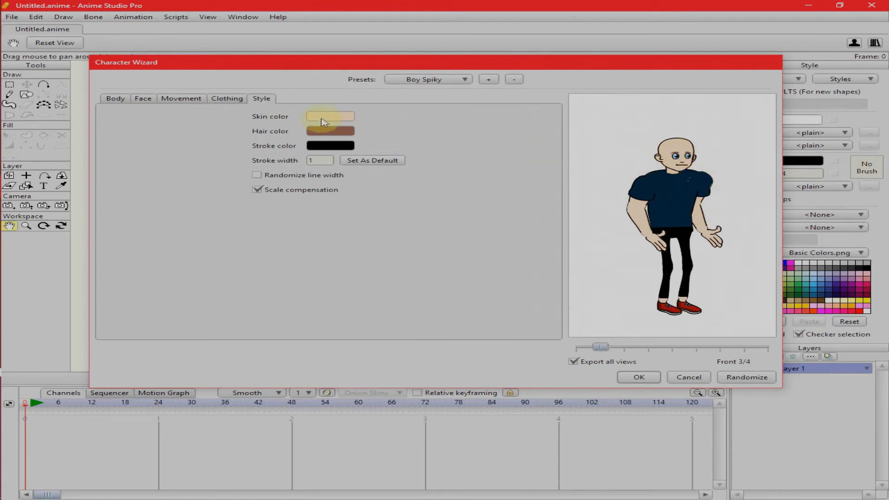
{"action": "left_click", "coordinate": [333, 131]}
{"action": "left_click_drag", "start_coordinate": [685, 211], "coordinate": [703, 244]}
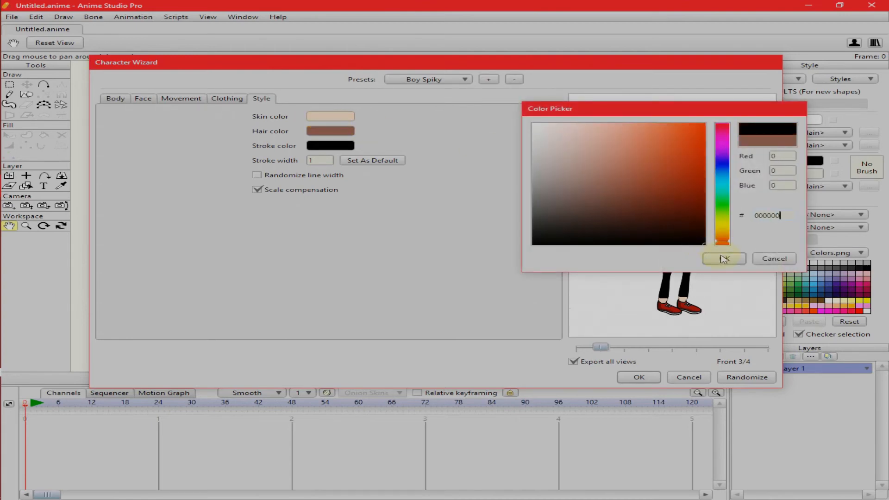
{"action": "left_click", "coordinate": [724, 259]}
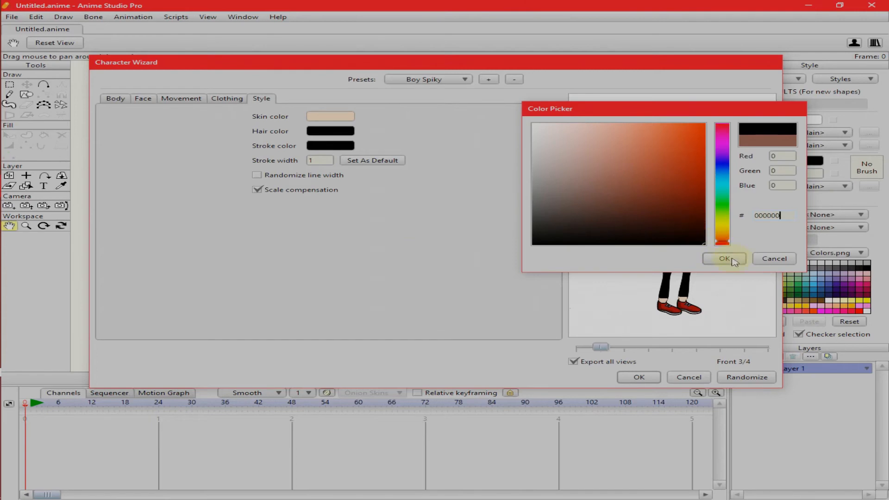
- Set the character's skin color to a medium brown in the style settings
{"action": "left_click", "coordinate": [337, 119]}
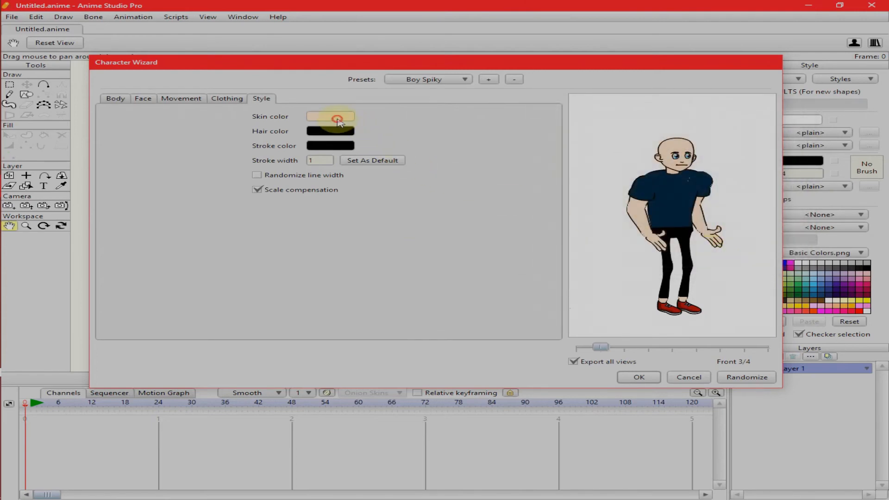
{"action": "left_click_drag", "start_coordinate": [641, 175], "coordinate": [649, 189]}
{"action": "left_click", "coordinate": [713, 262]}
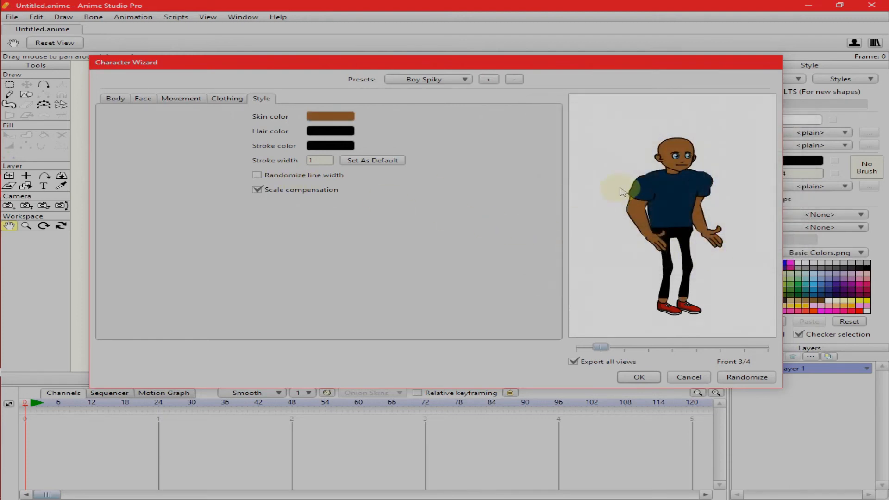
- Review the movement settings for the Walk action and generate the character from the wizard
{"action": "left_click", "coordinate": [181, 106]}
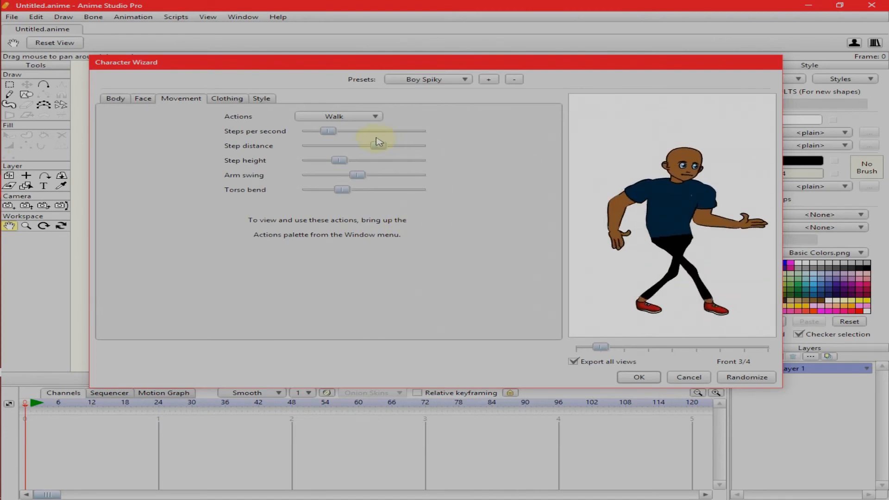
{"action": "left_click", "coordinate": [647, 379]}
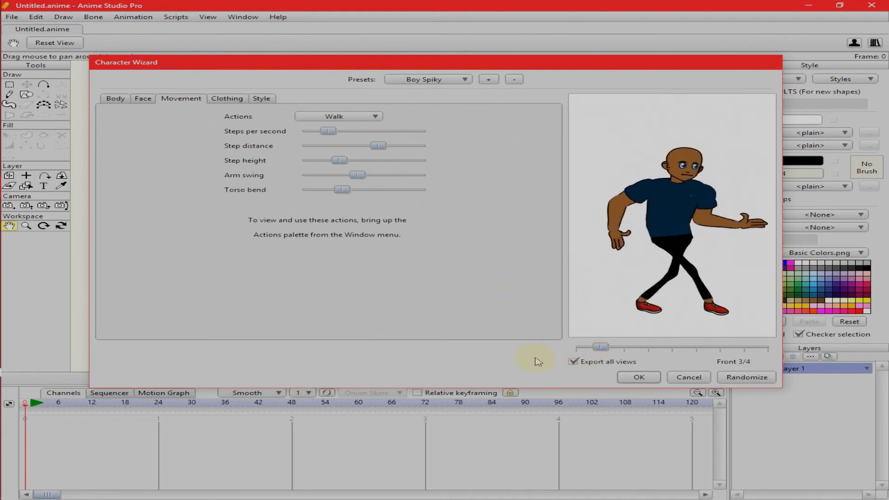
{"action": "left_click", "coordinate": [646, 382]}
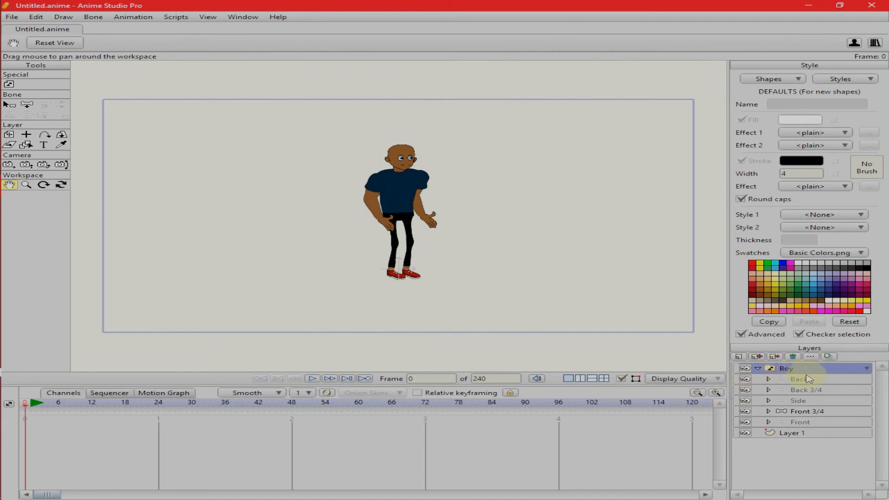
- Switch the Boy layer to its Front view, its Side view and back to Front 3/4 to compare the character's angles
{"action": "left_click", "coordinate": [781, 369]}
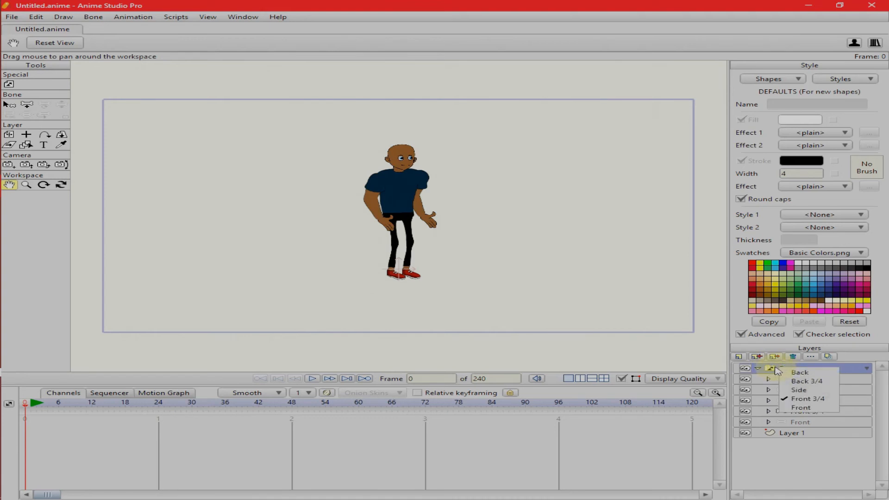
{"action": "left_click", "coordinate": [808, 407]}
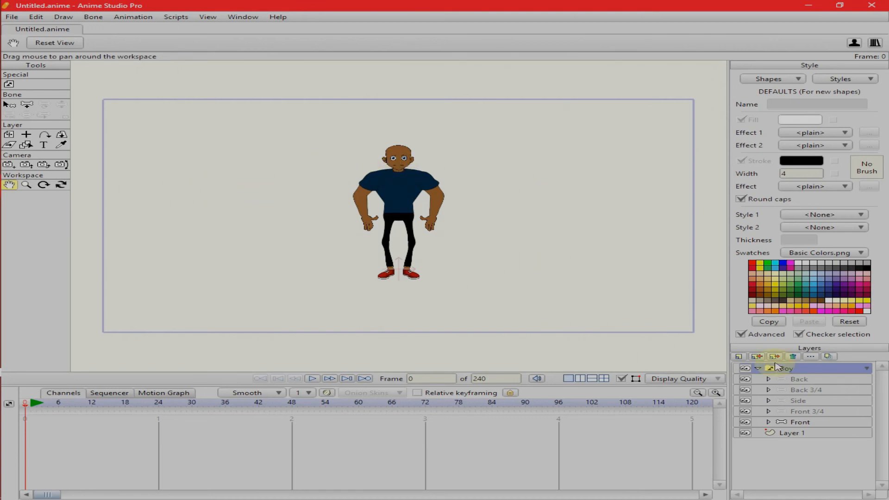
{"action": "right_click", "coordinate": [789, 368]}
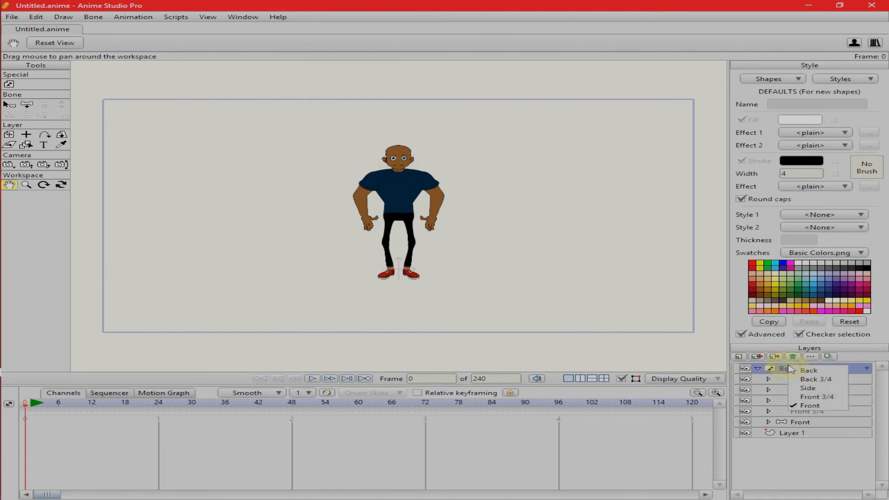
{"action": "left_click", "coordinate": [840, 389]}
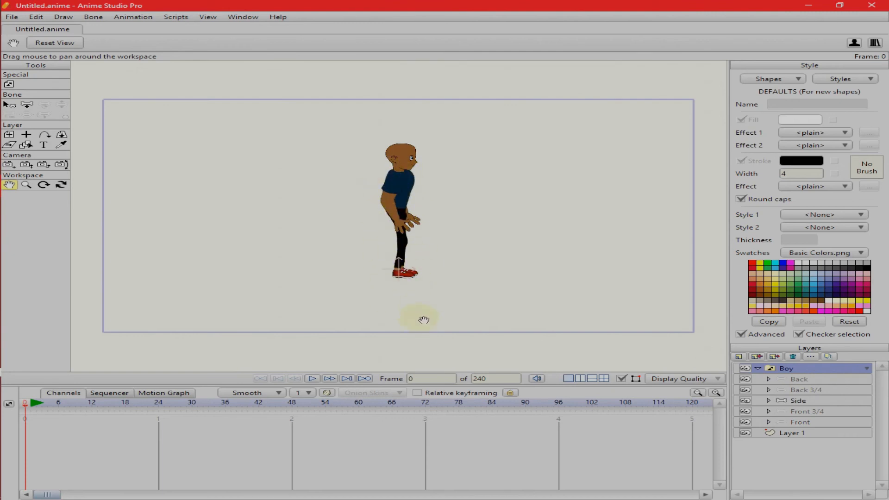
{"action": "left_click", "coordinate": [808, 370]}
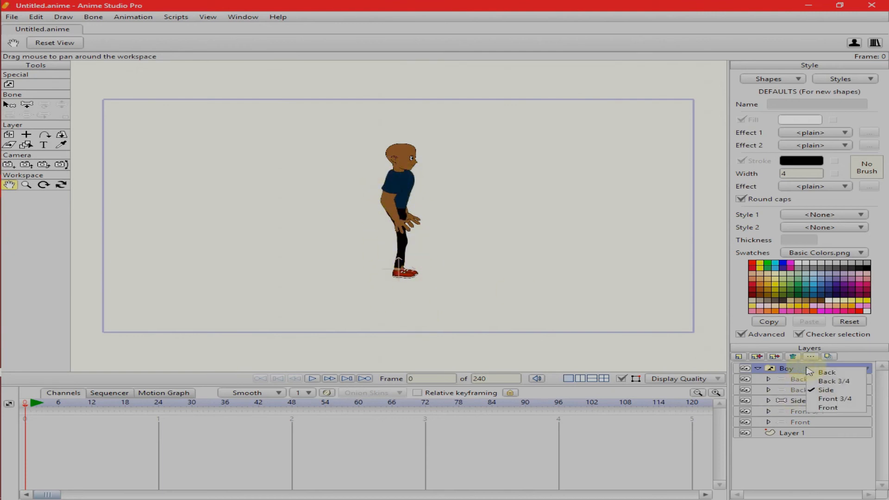
{"action": "left_click", "coordinate": [842, 400]}
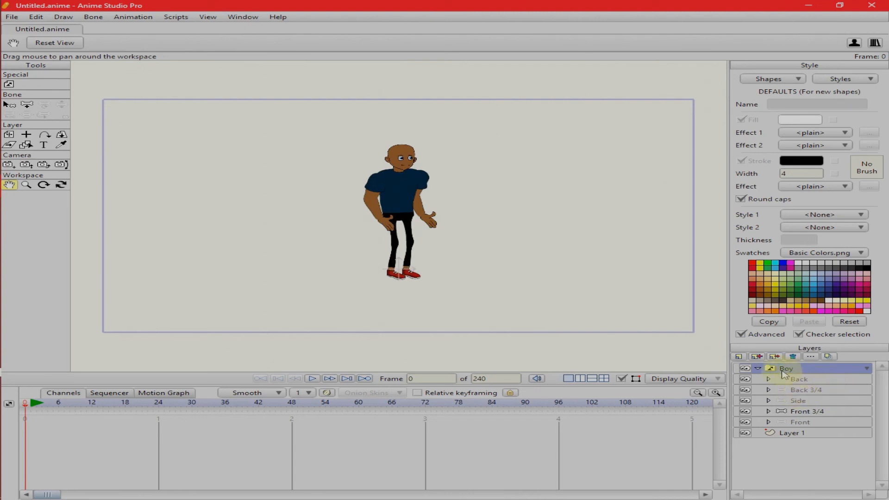
- Move the Front 3/4 layer out of the Boy layer to the top of the layer stack and delete the Boy layer
{"action": "left_click", "coordinate": [806, 412]}
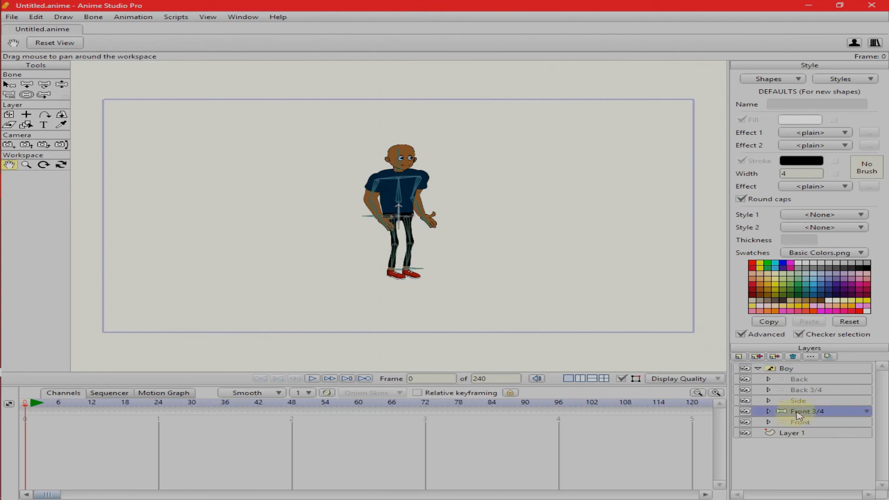
{"action": "left_click_drag", "start_coordinate": [809, 416], "coordinate": [798, 369]}
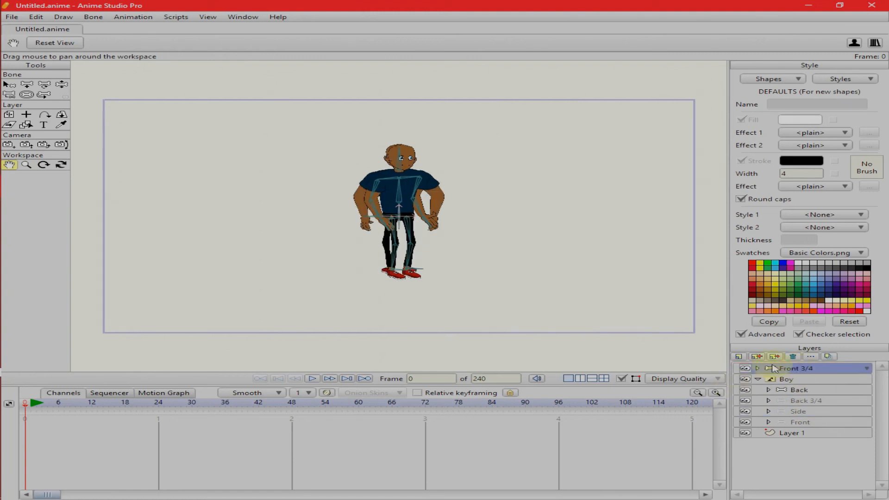
{"action": "left_click", "coordinate": [761, 381]}
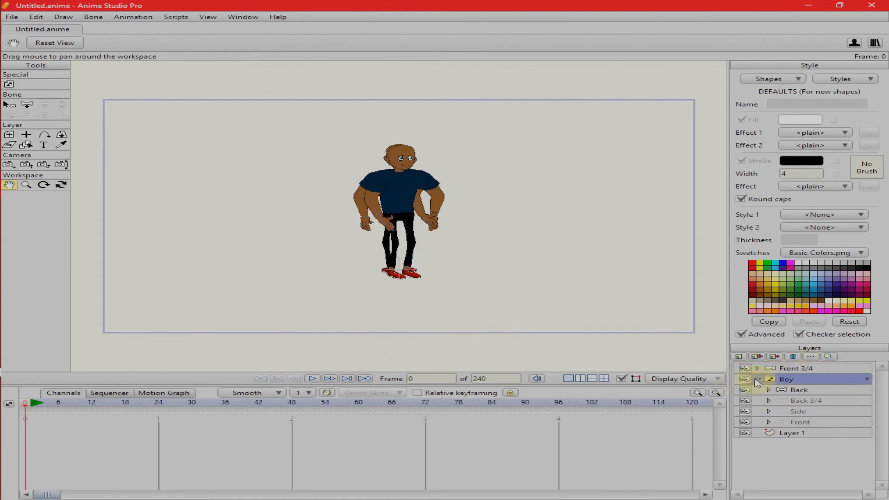
{"action": "left_click", "coordinate": [758, 379]}
{"action": "left_click", "coordinate": [758, 380]}
{"action": "left_click", "coordinate": [745, 380]}
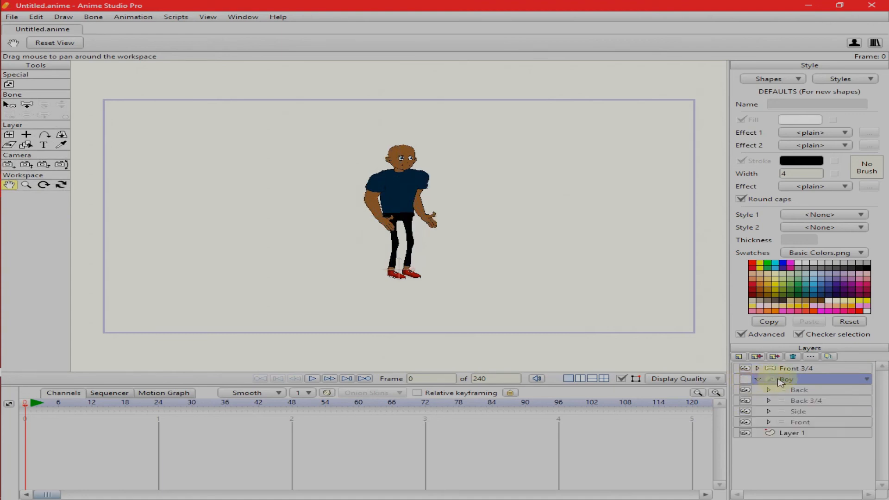
{"action": "left_click", "coordinate": [794, 357]}
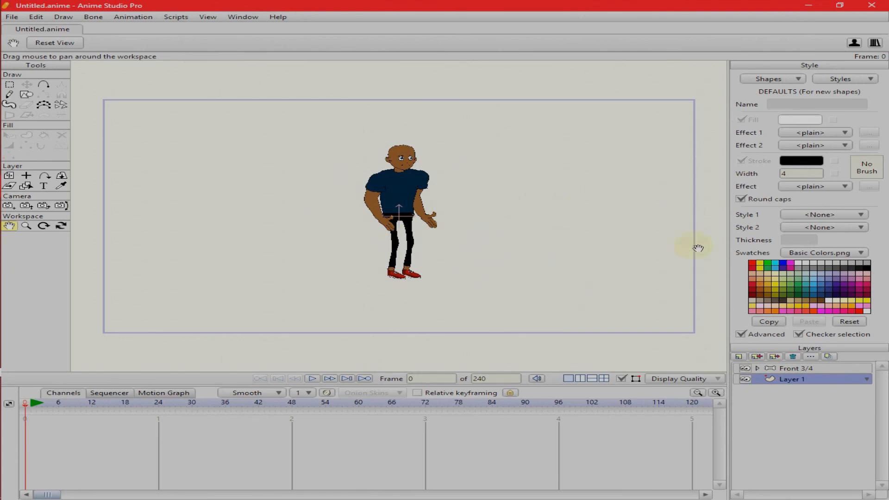
- Add an audio layer above Front 3/4 using "dr speed" from the desktop folder FL STUDIO PROECTS and start playback
{"action": "left_click", "coordinate": [795, 368]}
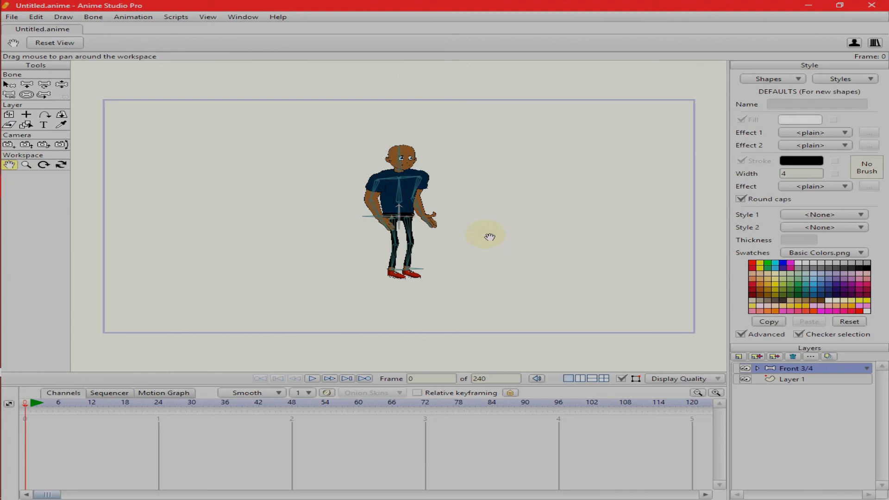
{"action": "left_click", "coordinate": [739, 357]}
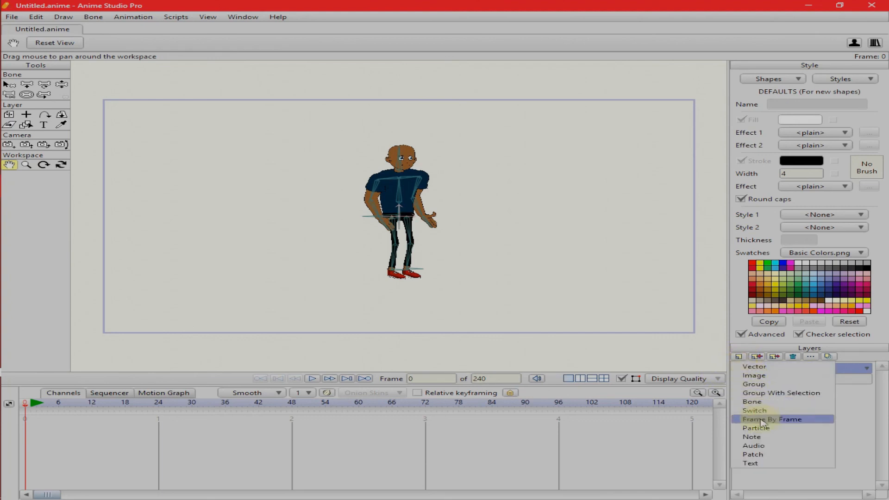
{"action": "left_click", "coordinate": [767, 446]}
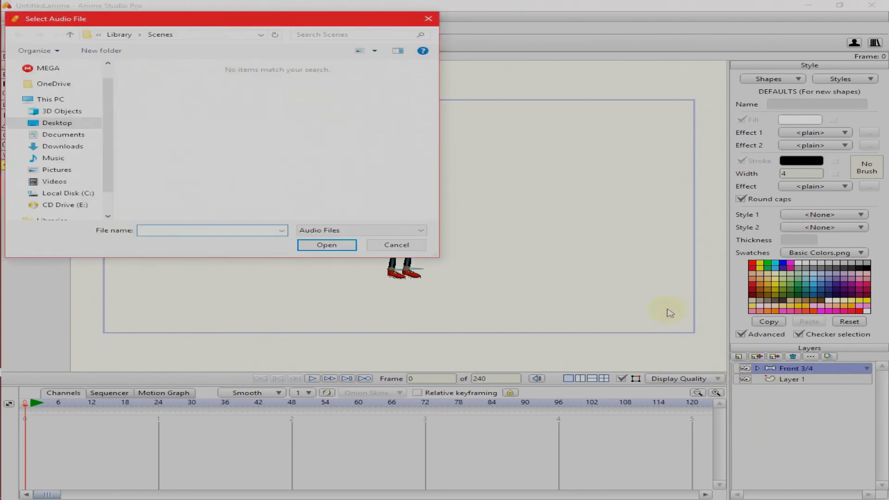
{"action": "left_click", "coordinate": [77, 126]}
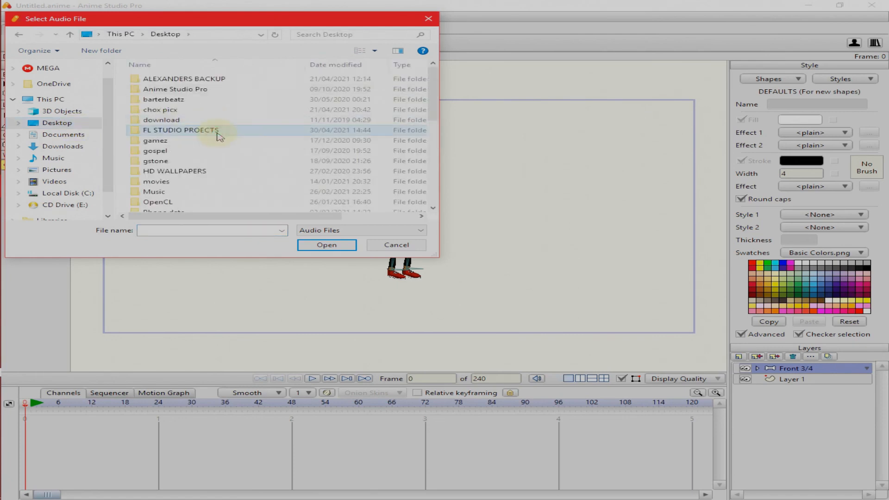
{"action": "double_click", "coordinate": [218, 131]}
{"action": "left_click_drag", "start_coordinate": [437, 78], "coordinate": [419, 99]}
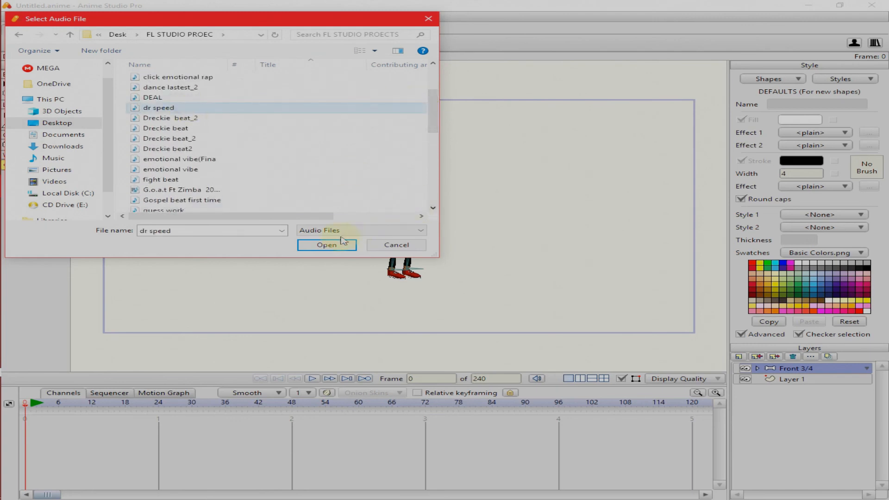
{"action": "left_click", "coordinate": [328, 245]}
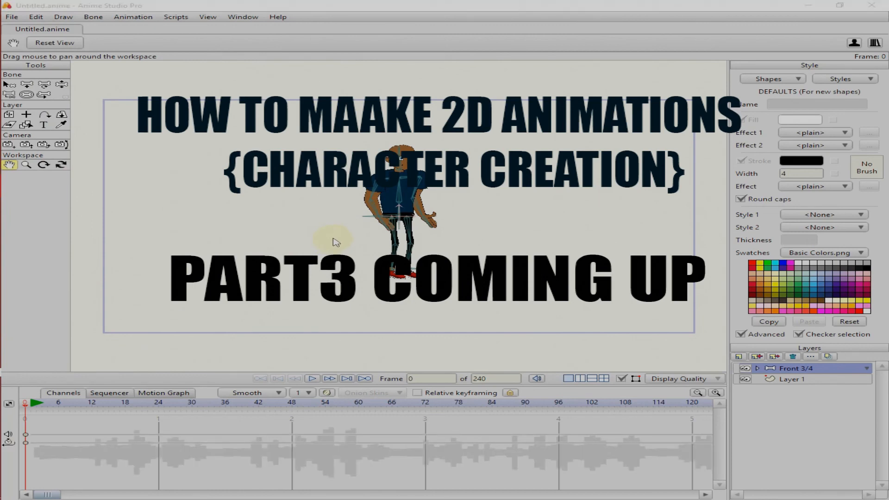
{"action": "left_click", "coordinate": [314, 379]}
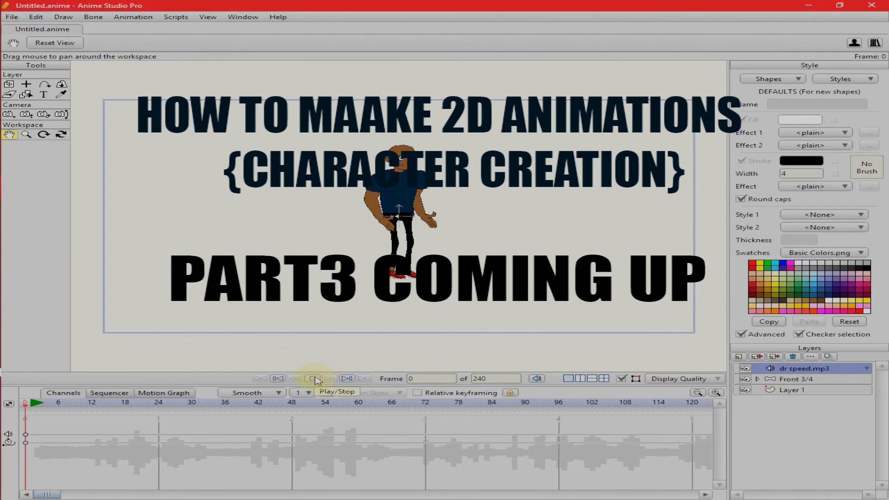